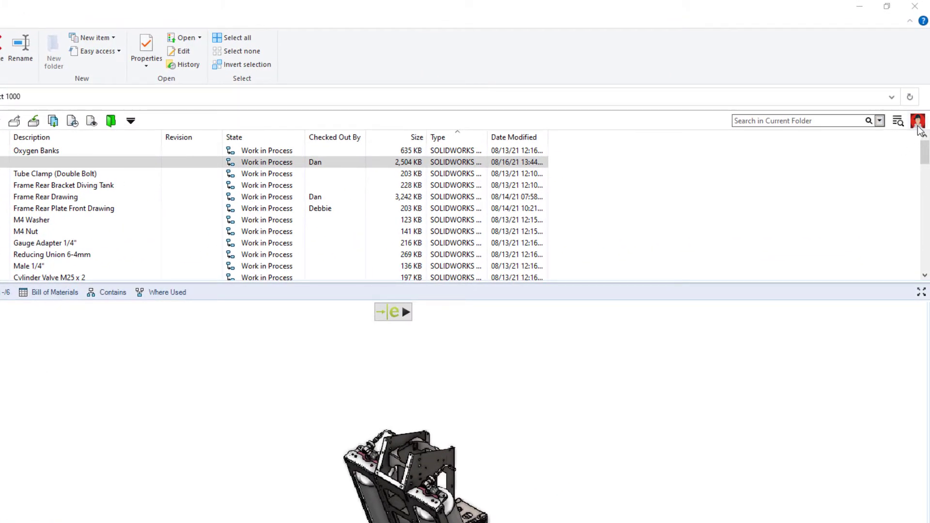
# Paste 'Finishing The Rear Frame' into the 'What's happening today?' status field and save it.
pyautogui.moveTo(918, 126)
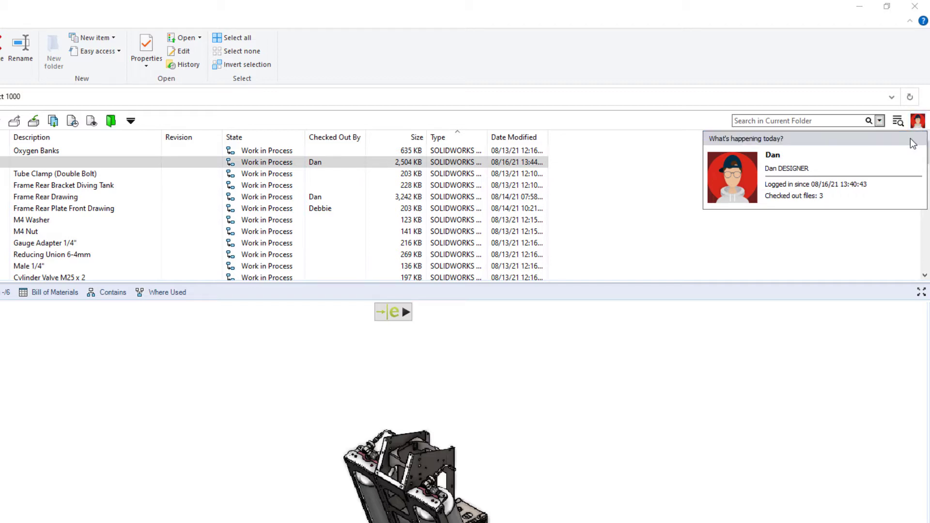
pyautogui.click(915, 139)
pyautogui.write('Finishing The Rear Frame')
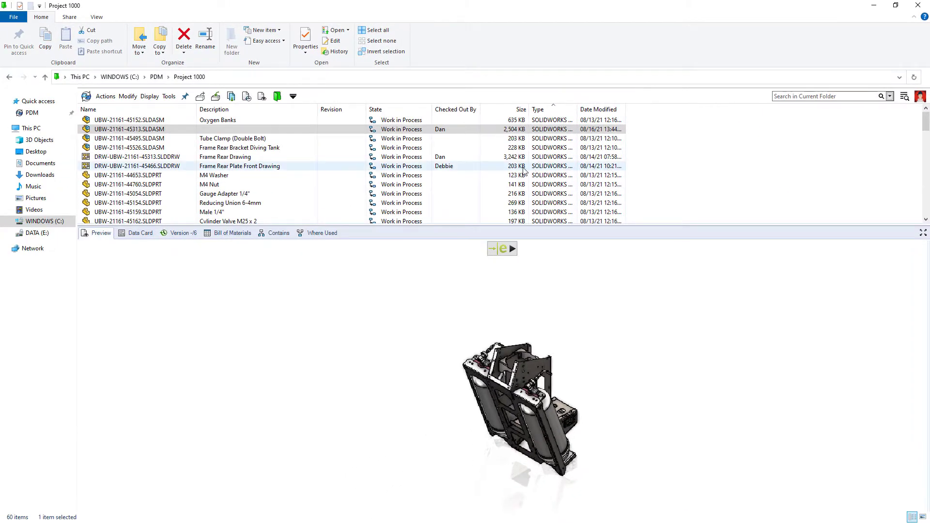
# Show the contact card of the user listed under Checked Out By.
pyautogui.moveTo(450, 170)
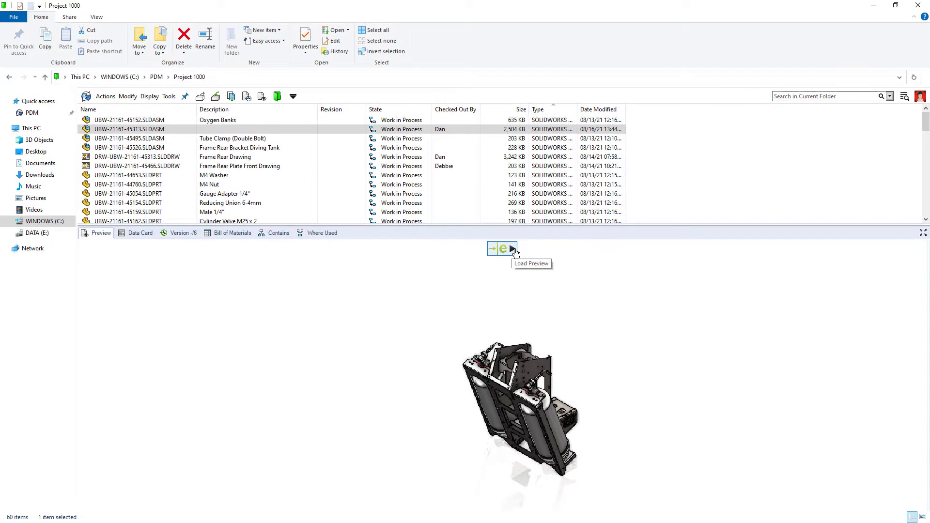
# Load the 3D preview, set measuring length to Millimeters, and highlight Oxygen Banks in Components.
pyautogui.click(513, 250)
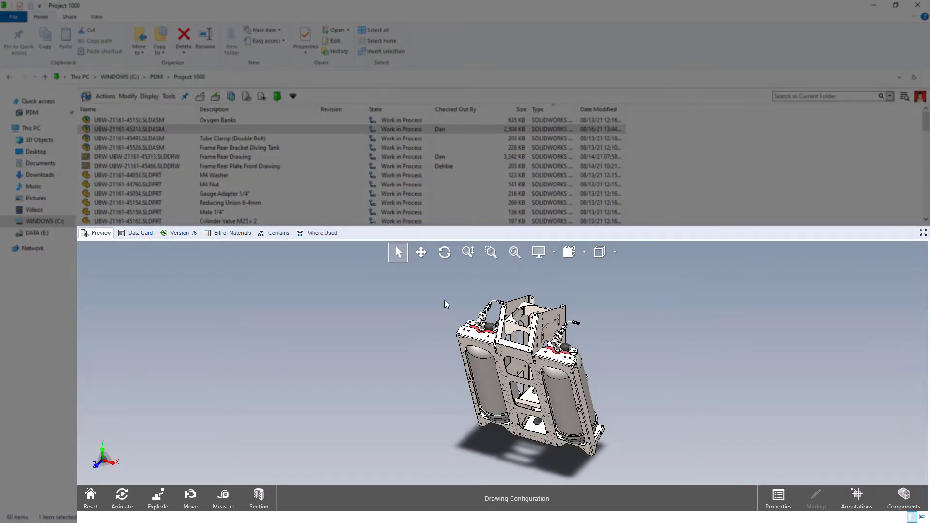
pyautogui.click(224, 494)
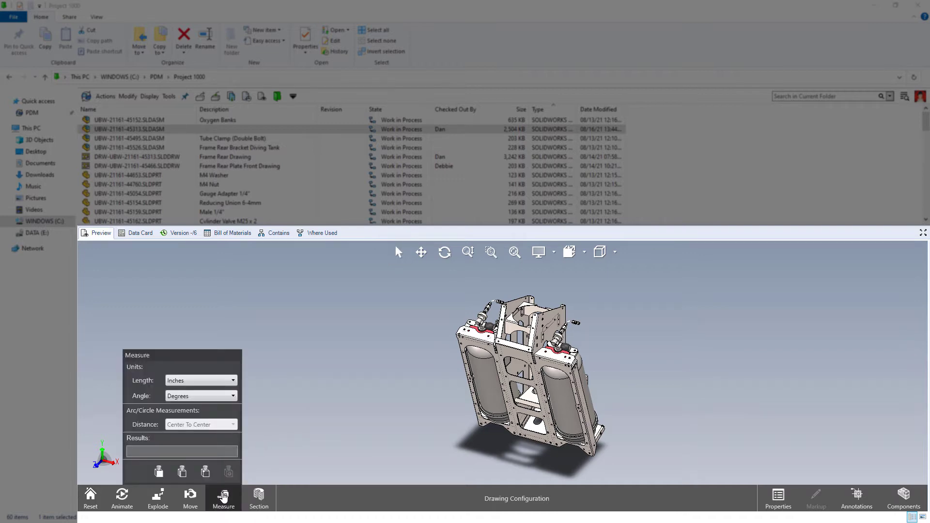
pyautogui.click(233, 382)
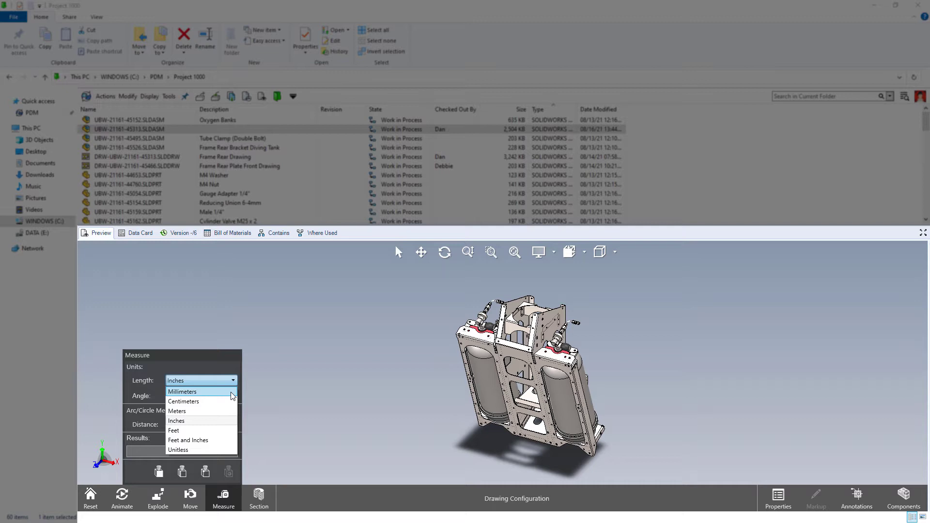
pyautogui.click(232, 393)
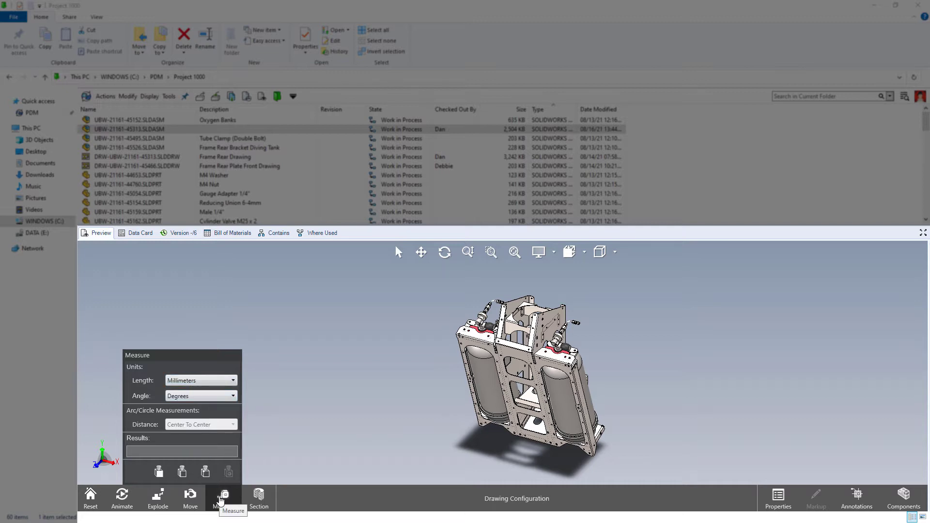
pyautogui.click(239, 502)
pyautogui.click(902, 496)
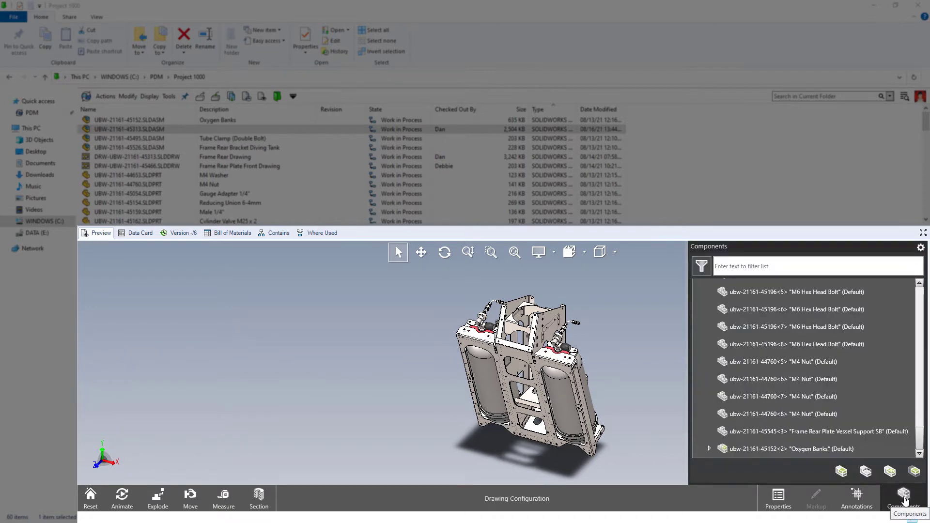
pyautogui.click(860, 450)
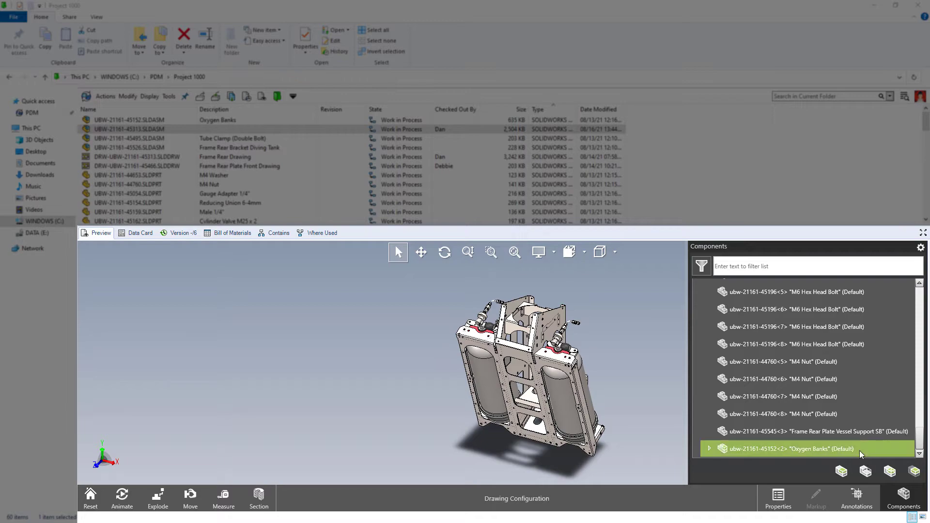
# Close the preview's component list and bring up the search-tools dropdown.
pyautogui.click(903, 497)
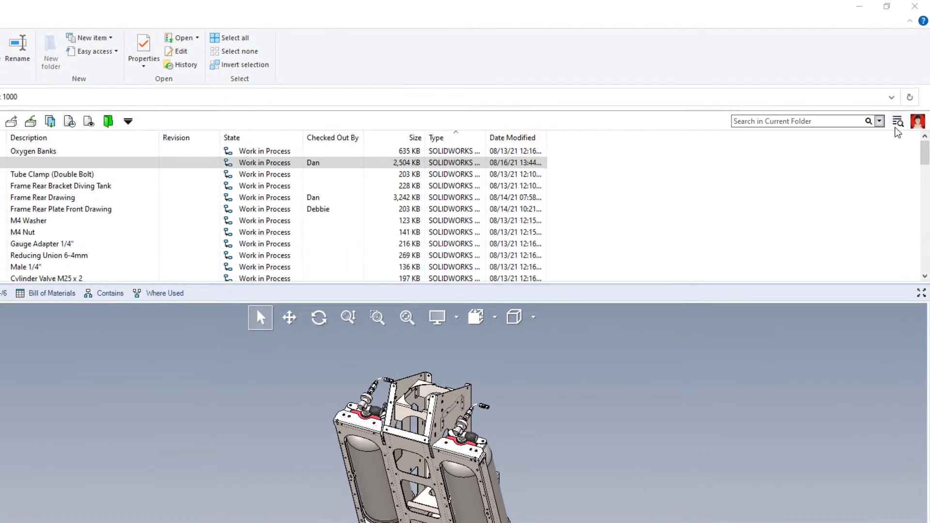
pyautogui.click(906, 102)
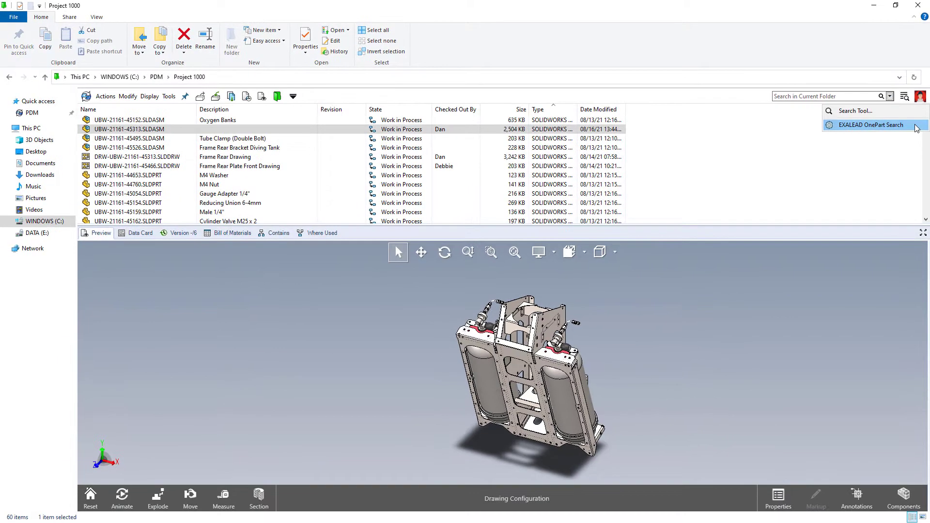
# Search EXALEAD OnePart for 'CE', view UBW-21161-45446.SLDPRT details and add it to compare.
pyautogui.click(911, 159)
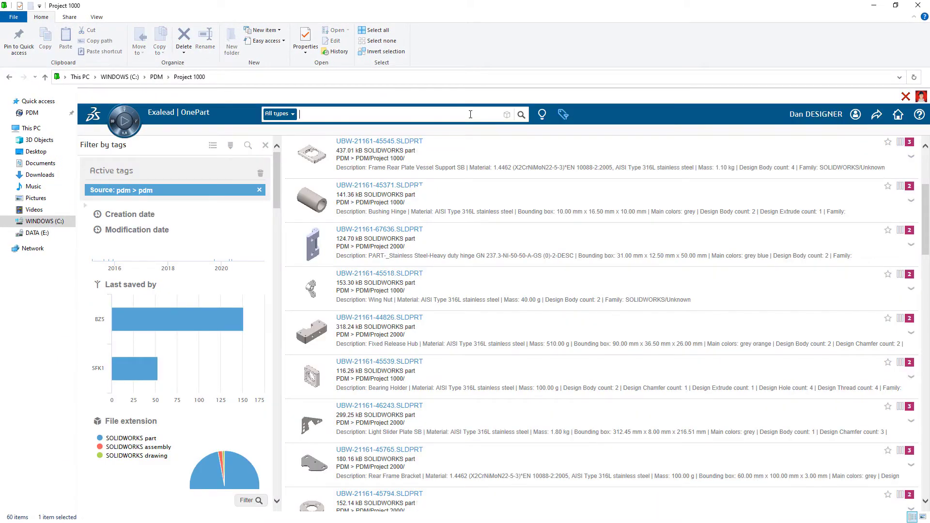
pyautogui.write('CE')
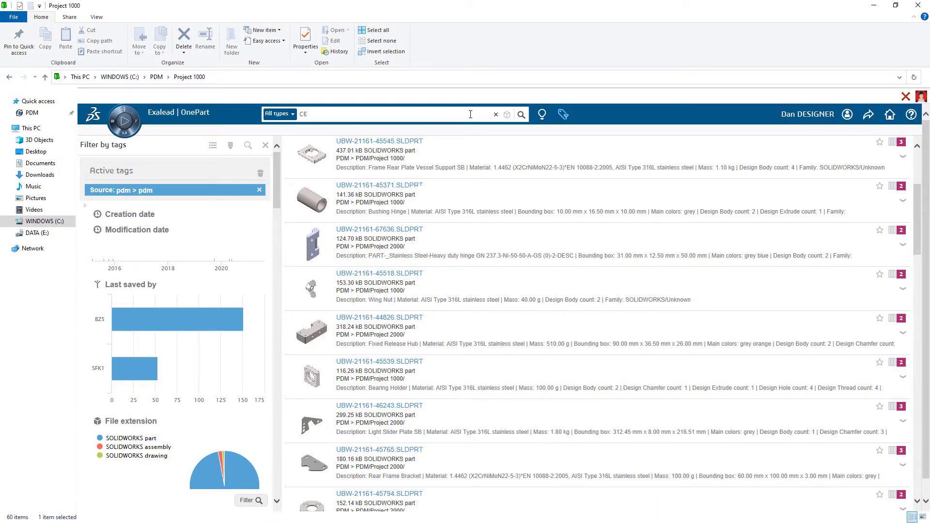
pyautogui.press('Return')
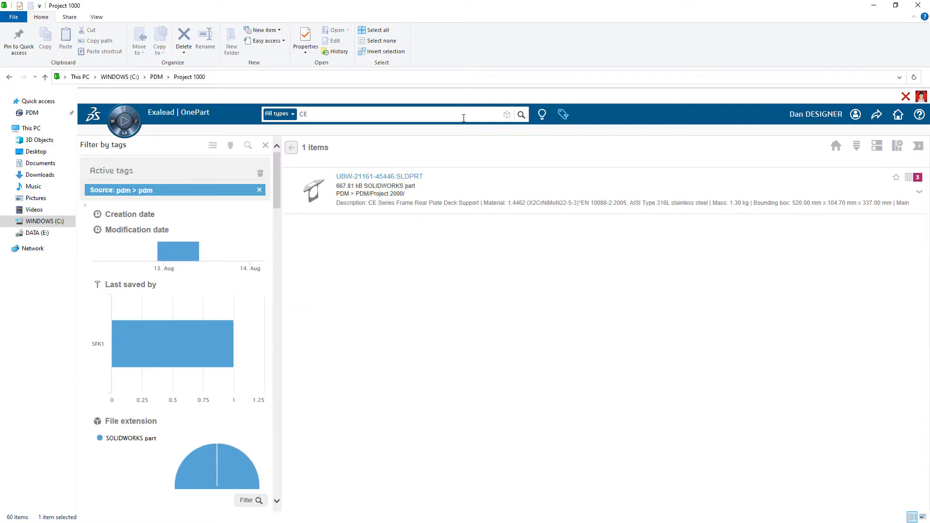
pyautogui.click(373, 180)
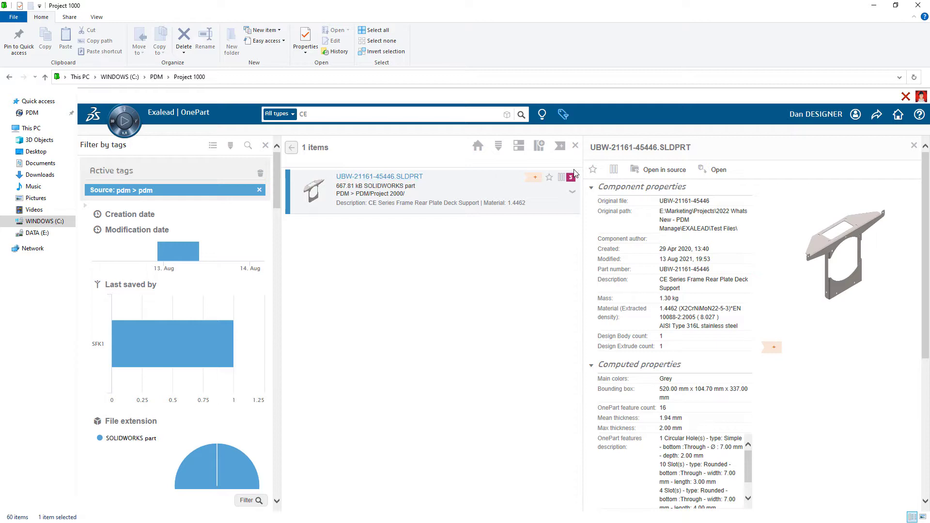
pyautogui.click(614, 169)
pyautogui.scroll(-5, 927, 181)
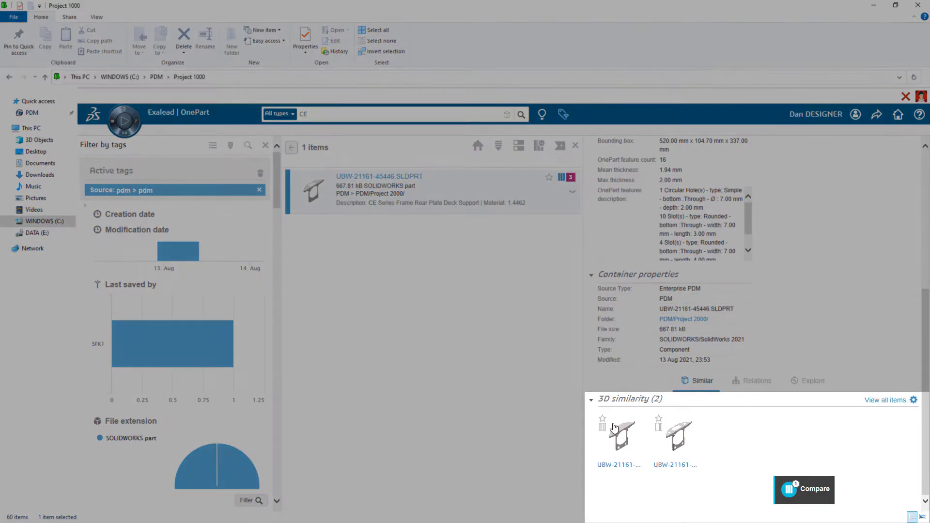
pyautogui.click(603, 427)
pyautogui.click(658, 427)
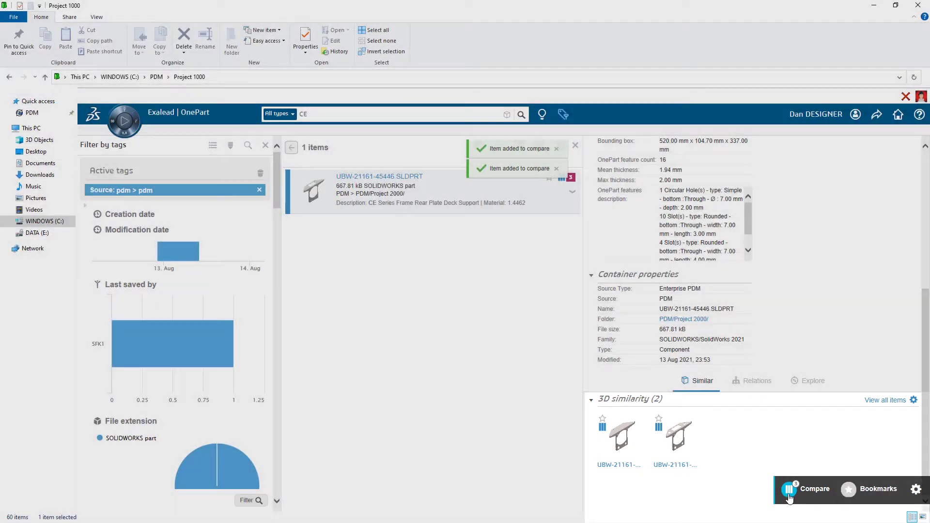
pyautogui.click(789, 489)
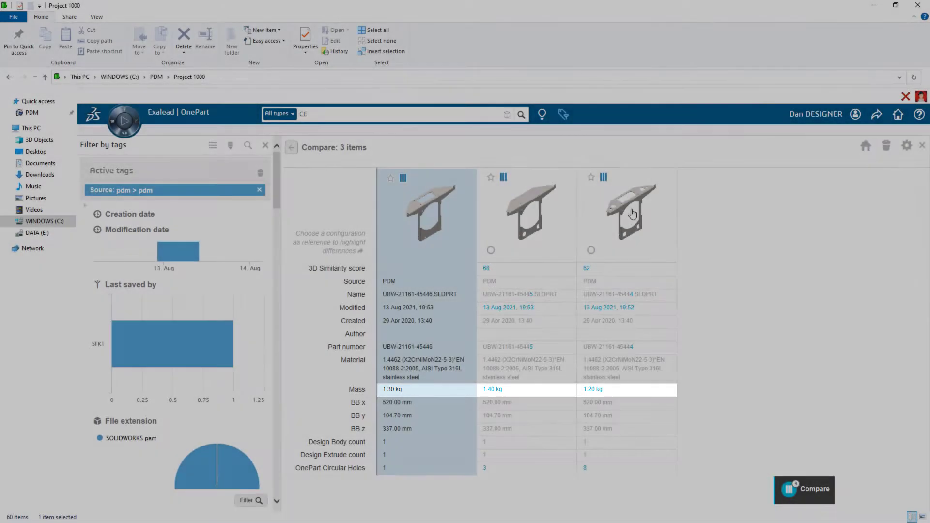
pyautogui.click(633, 214)
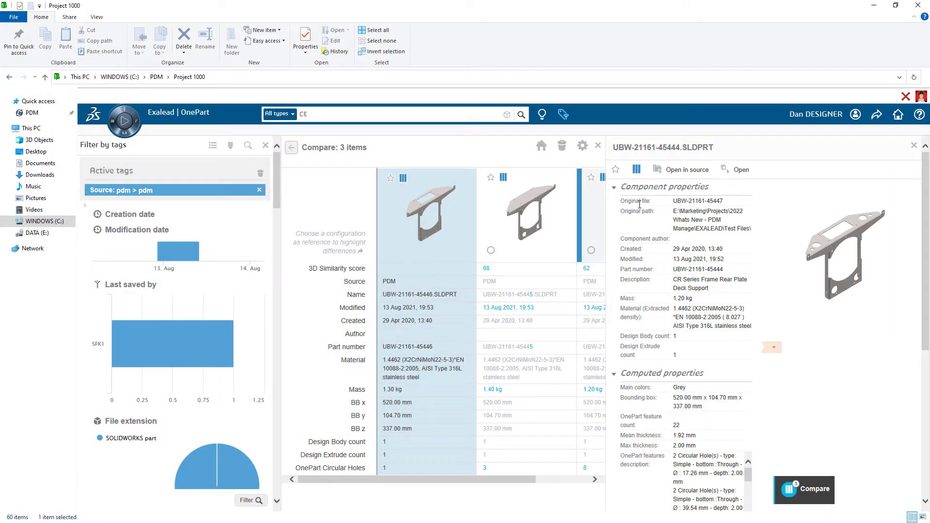
pyautogui.click(725, 171)
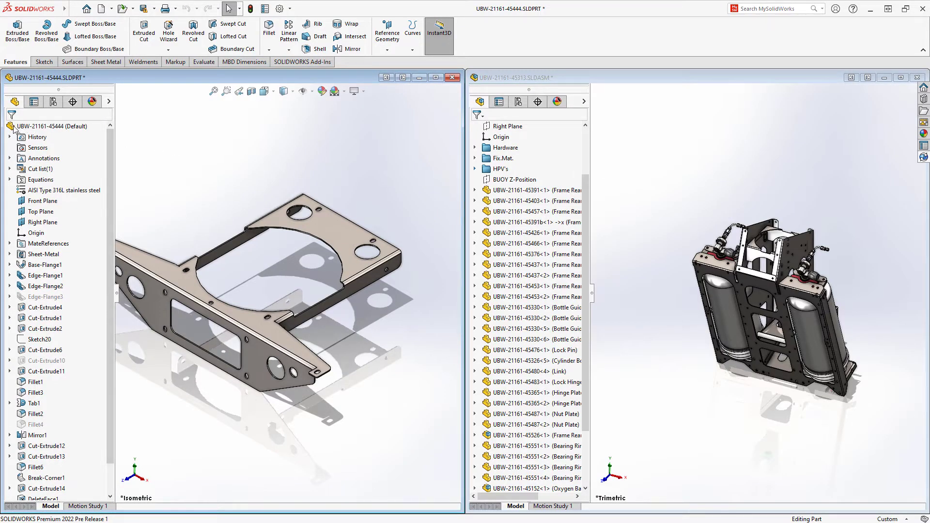
pyautogui.moveTo(14, 128); pyautogui.dragTo(787, 244)
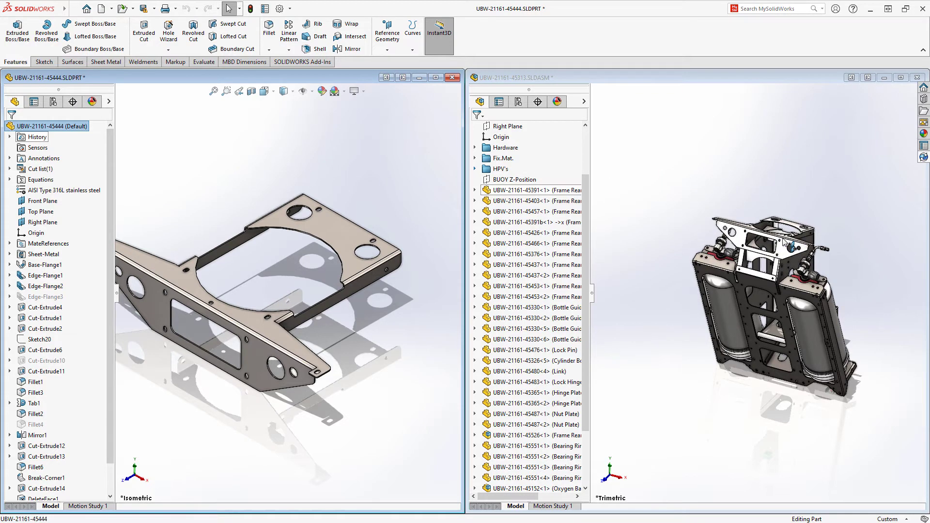
pyautogui.click(900, 77)
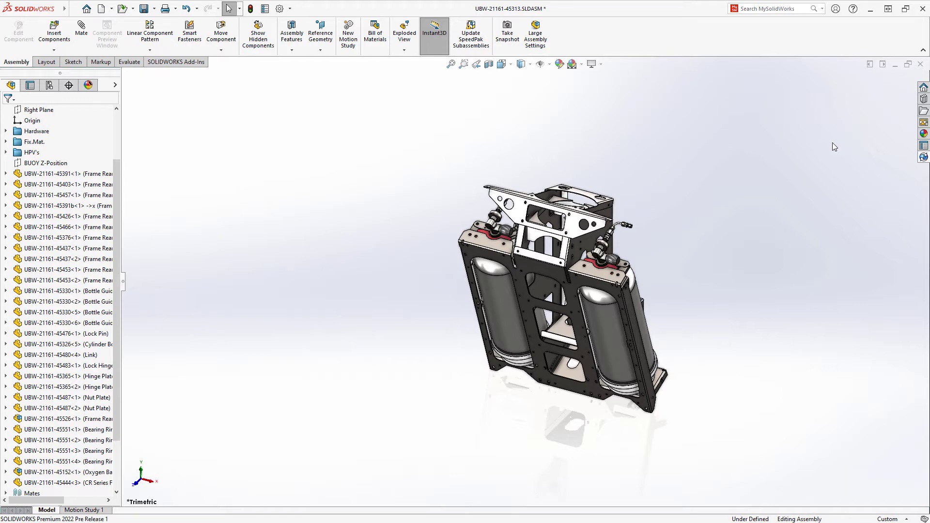
pyautogui.rightClick(786, 176)
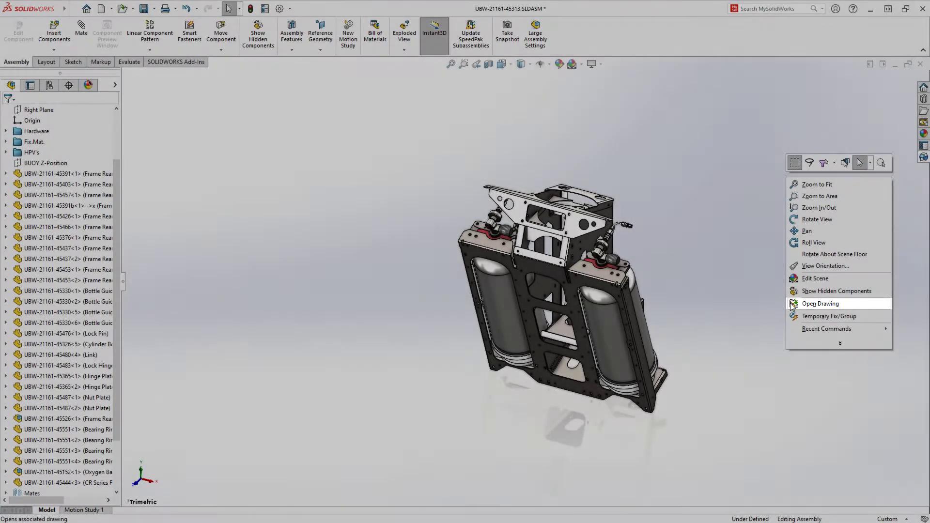
# Open the assembly's Frame Rear drawing, then the Frame Rear Plate Front drawing from the PDM task pane.
pyautogui.click(793, 304)
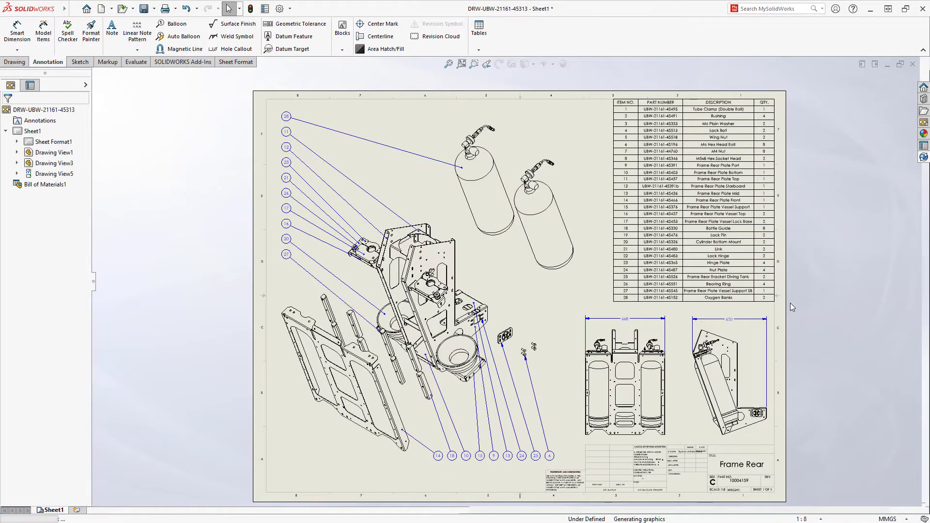
pyautogui.click(924, 157)
pyautogui.scroll(-3, 811, 165)
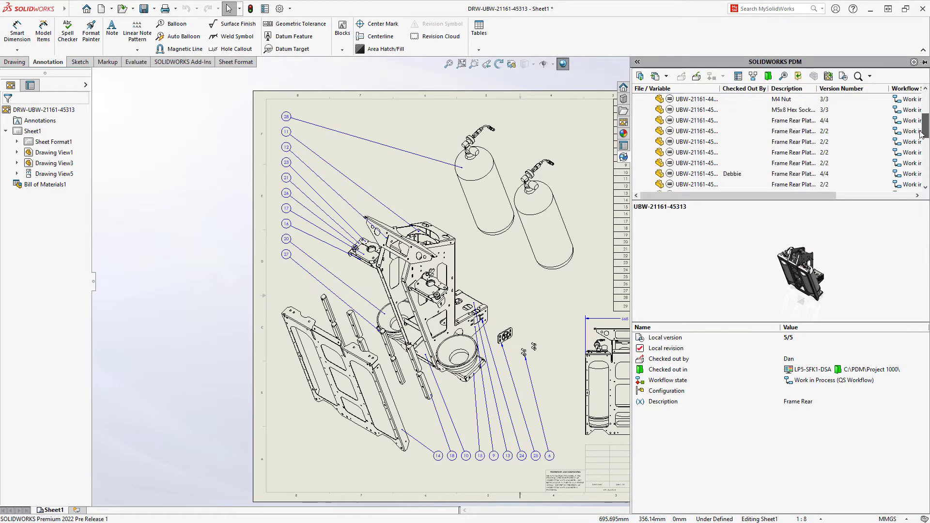
pyautogui.rightClick(665, 173)
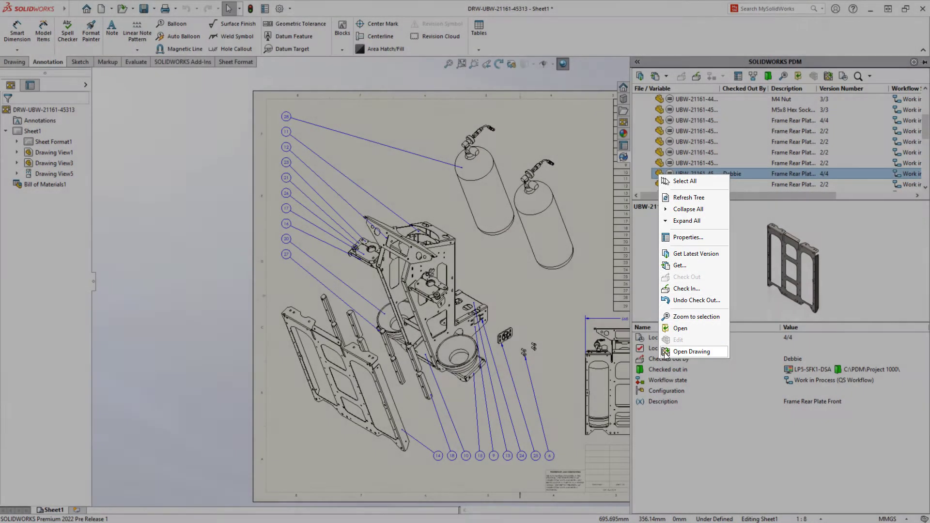
pyautogui.click(691, 352)
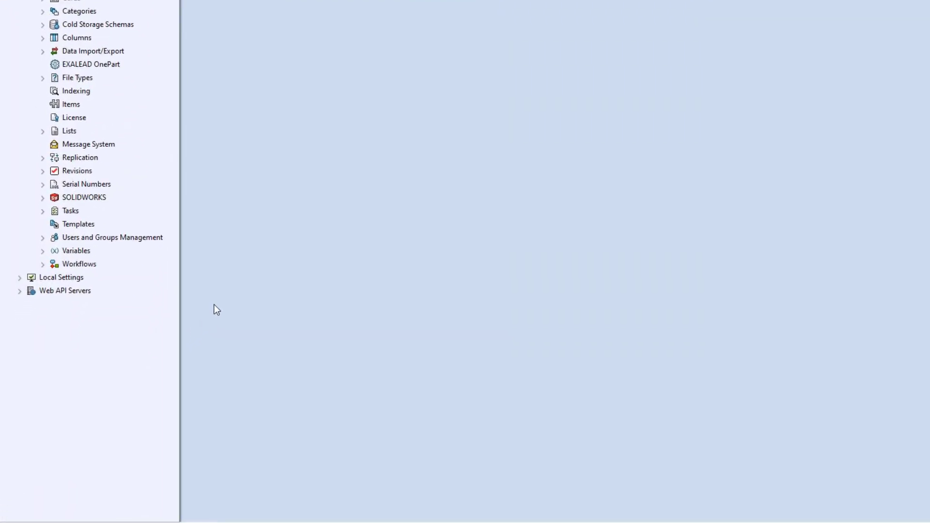
# Add a listed Windows account as a new user, with department Manufacturing and job title CNC Programmer.
pyautogui.click(45, 240)
pyautogui.click(55, 254)
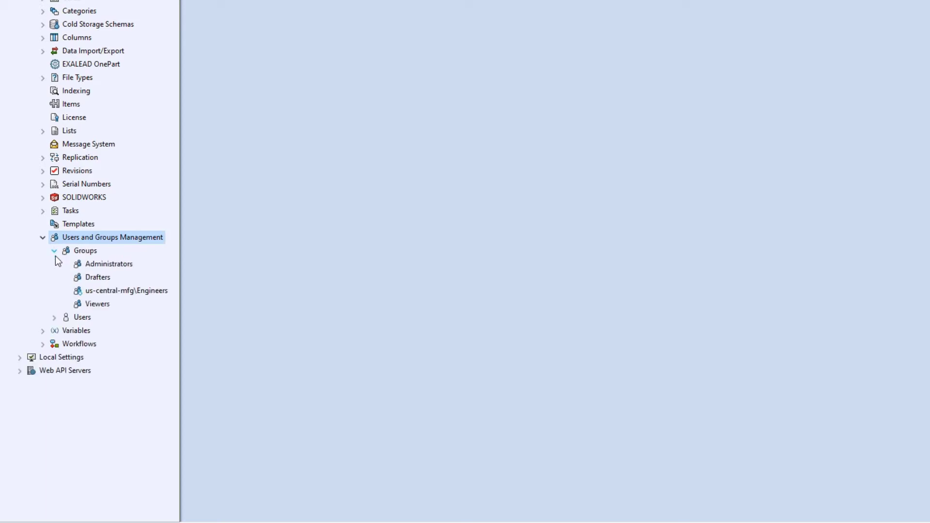
pyautogui.click(54, 319)
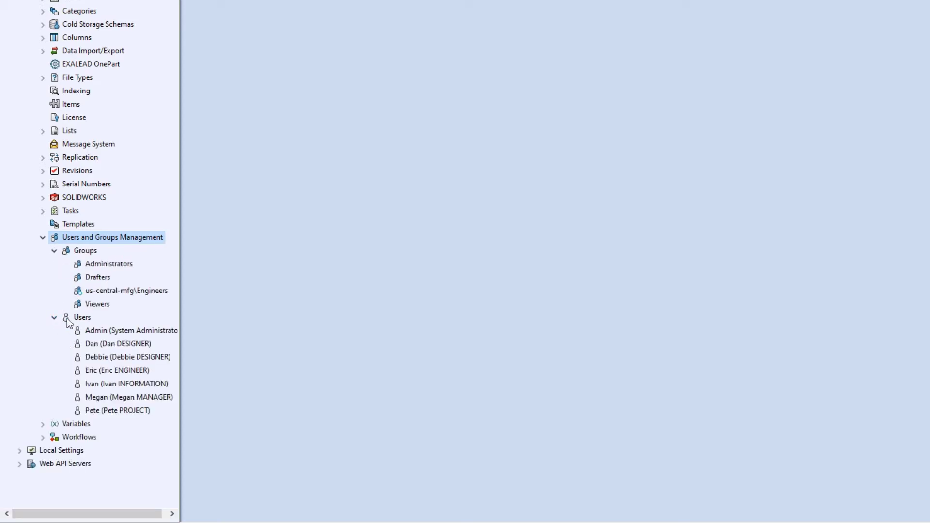
pyautogui.rightClick(67, 318)
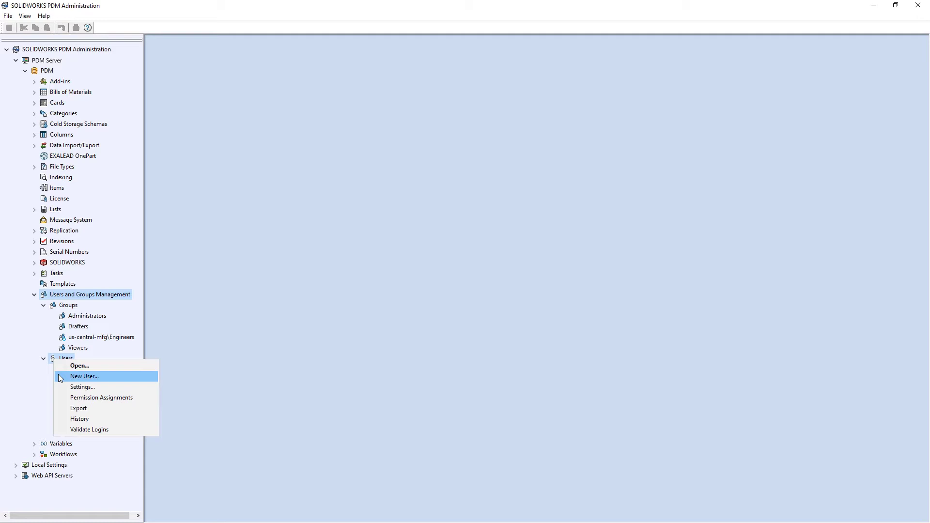
pyautogui.click(78, 342)
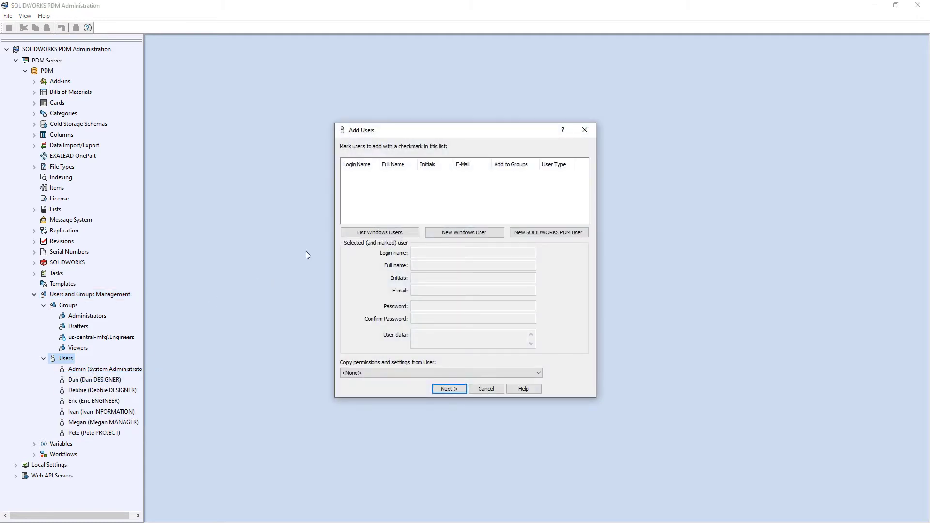
pyautogui.click(380, 233)
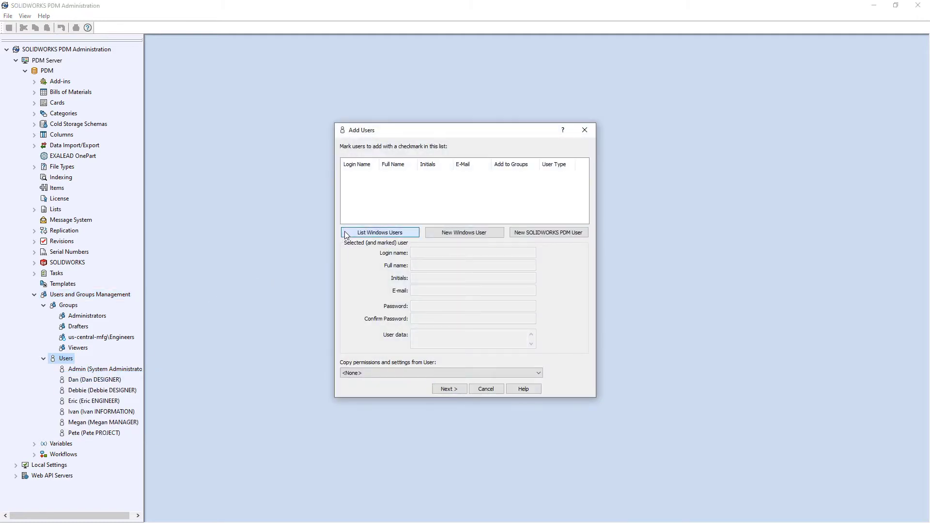
pyautogui.click(347, 175)
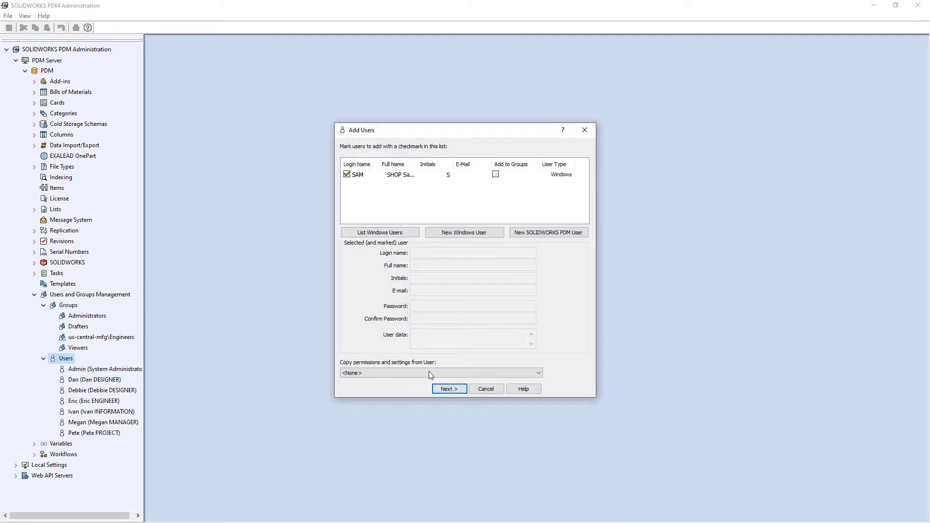
pyautogui.click(447, 389)
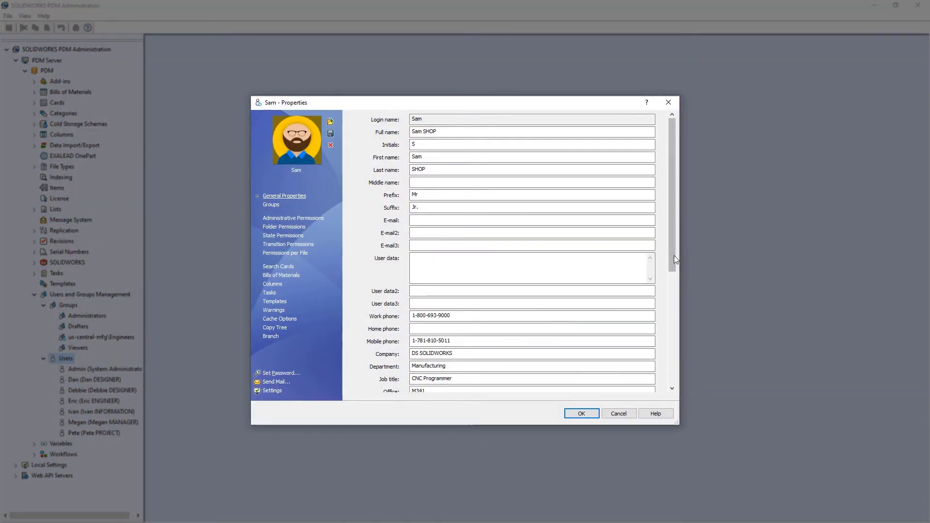
pyautogui.moveTo(676, 260)
pyautogui.mouseDown()
pyautogui.moveTo(672, 373)
pyautogui.moveTo(675, 250)
pyautogui.mouseUp()
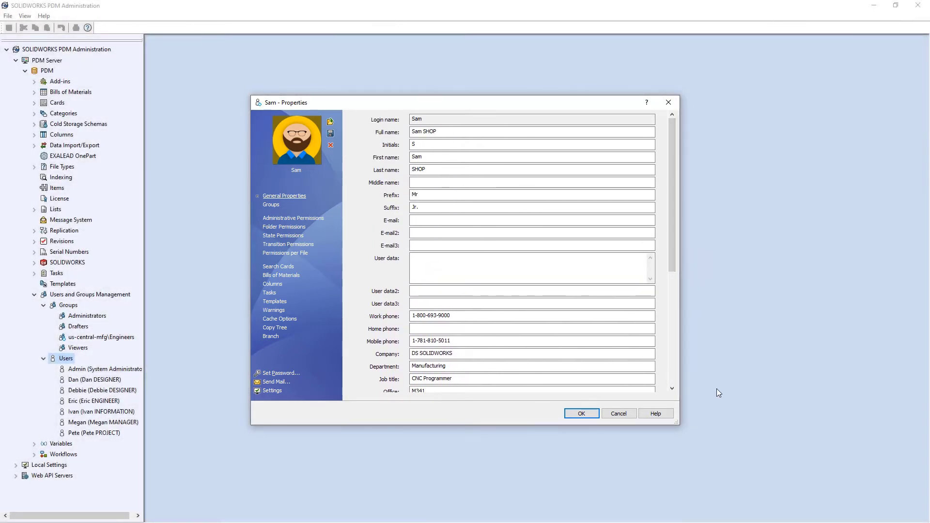
# Confirm the new user, then open the us-central-mfg\Engineers group's properties.
pyautogui.click(581, 414)
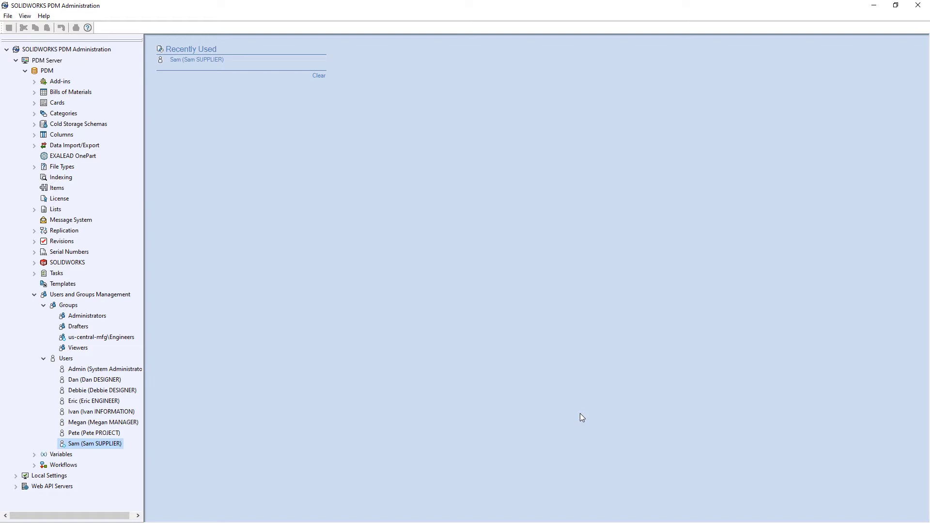
pyautogui.click(67, 339)
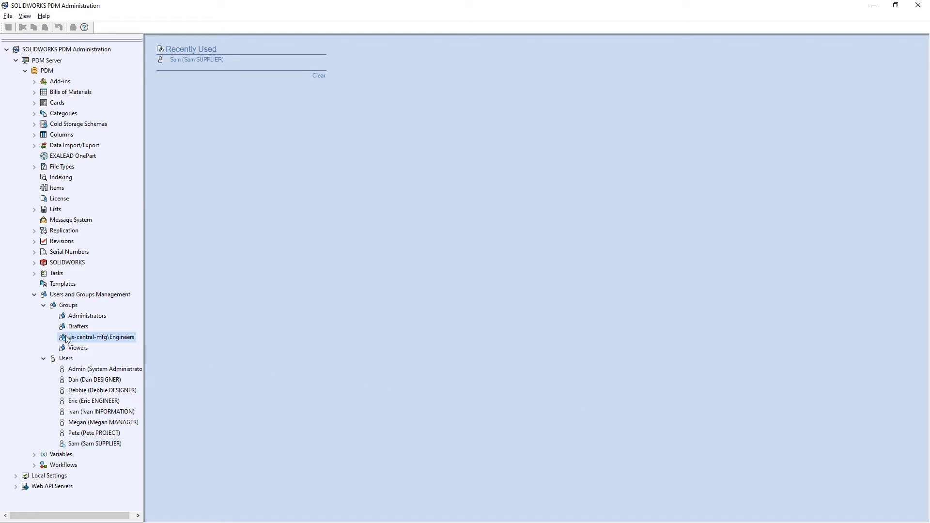
pyautogui.rightClick(67, 339)
pyautogui.click(71, 344)
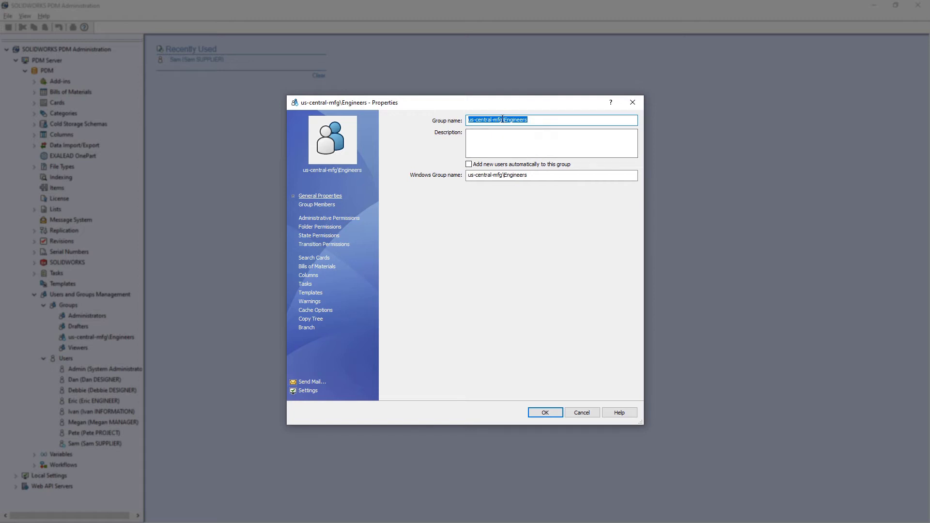
# Rename the group to Engineers by deleting the 'us-central-mfg\' prefix, and view its Warnings.
pyautogui.moveTo(505, 119); pyautogui.dragTo(464, 126)
pyautogui.press('Delete')
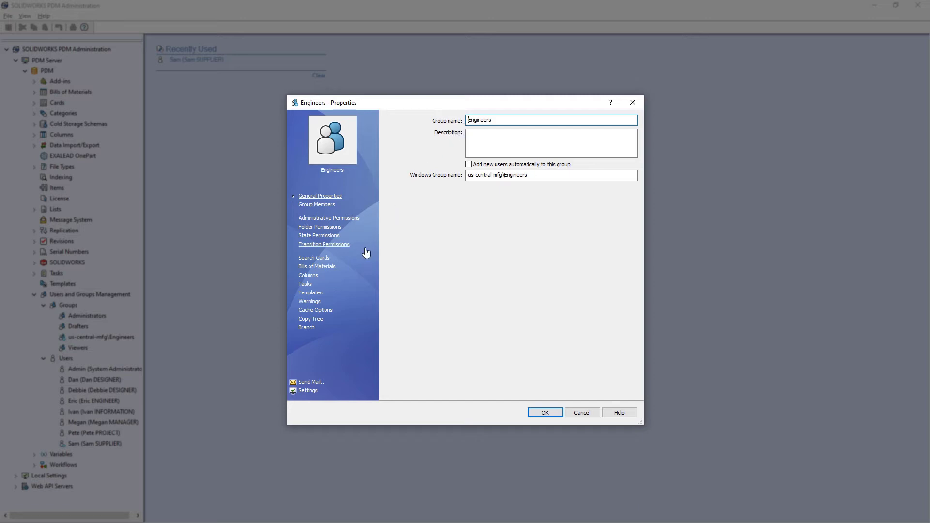
pyautogui.click(309, 302)
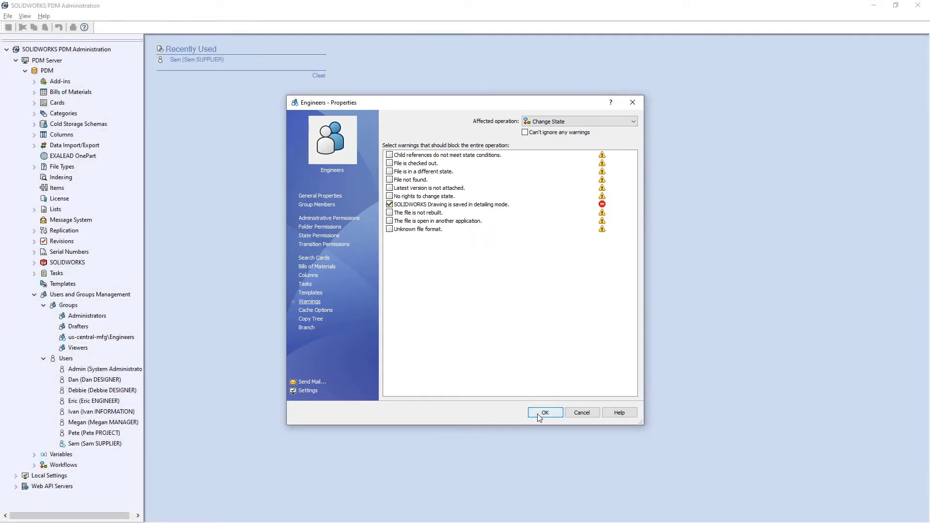
# Save the group changes, then place a new checkbox on the Quick Start Data Card and widen it.
pyautogui.click(544, 413)
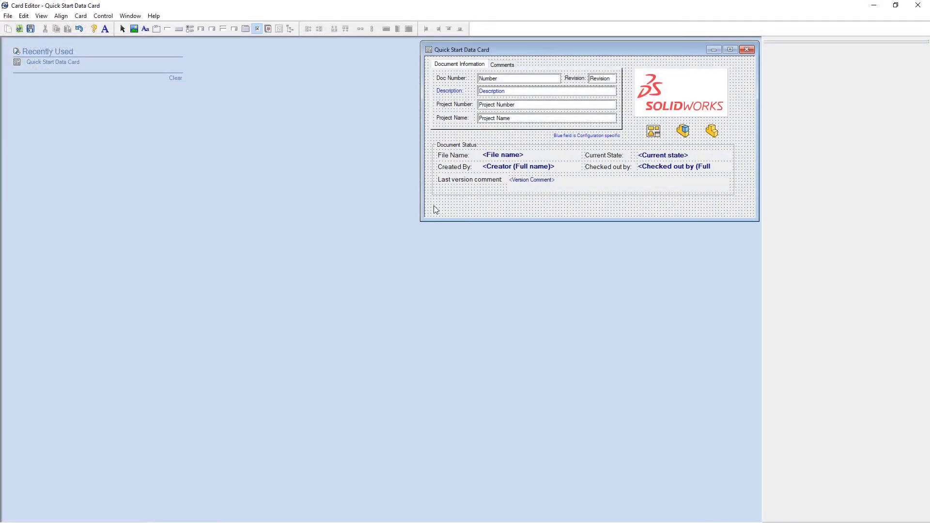
pyautogui.click(434, 207)
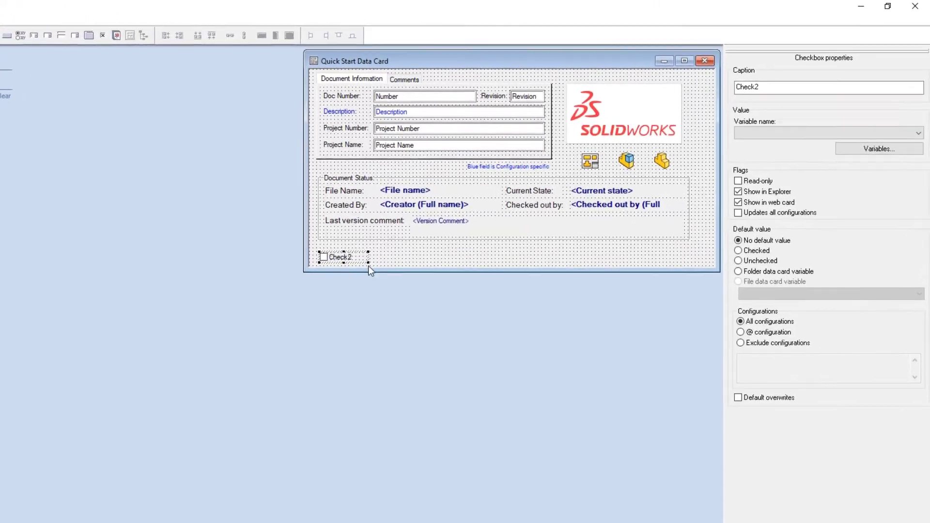
pyautogui.moveTo(356, 269); pyautogui.dragTo(364, 270)
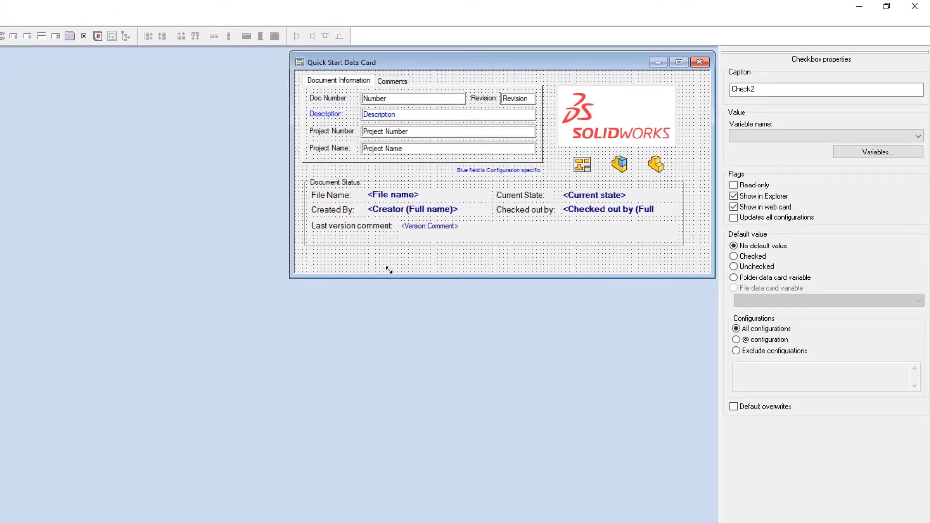
pyautogui.moveTo(389, 269); pyautogui.dragTo(403, 271)
# Caption the checkbox 'Saved In Detailing Mode' and link it to the _SW_Detailing_Mode_ variable.
pyautogui.doubleClick(762, 97)
pyautogui.write('Saved In Detailing Mode')
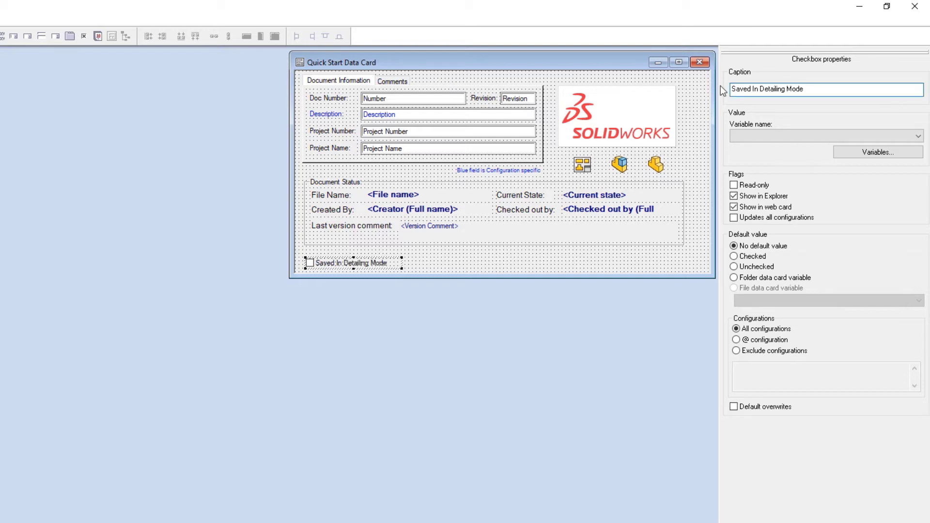
pyautogui.click(736, 136)
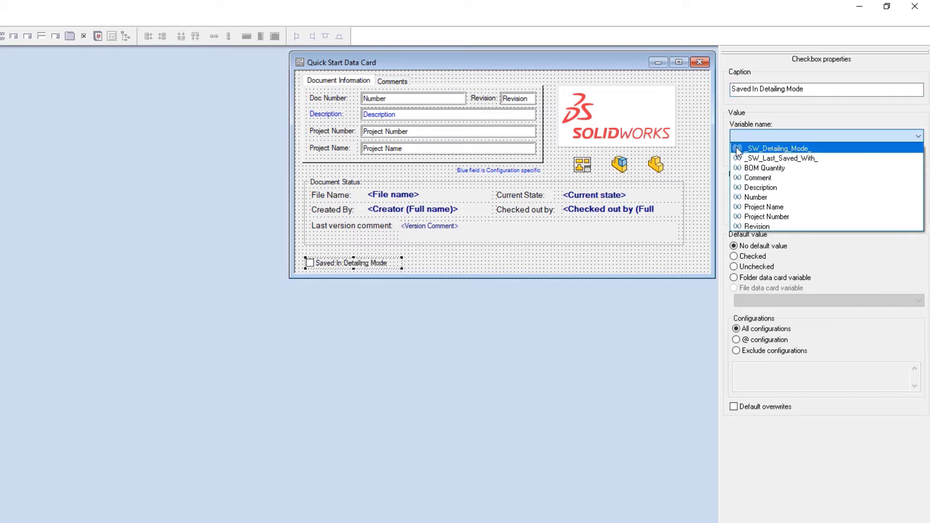
pyautogui.click(738, 148)
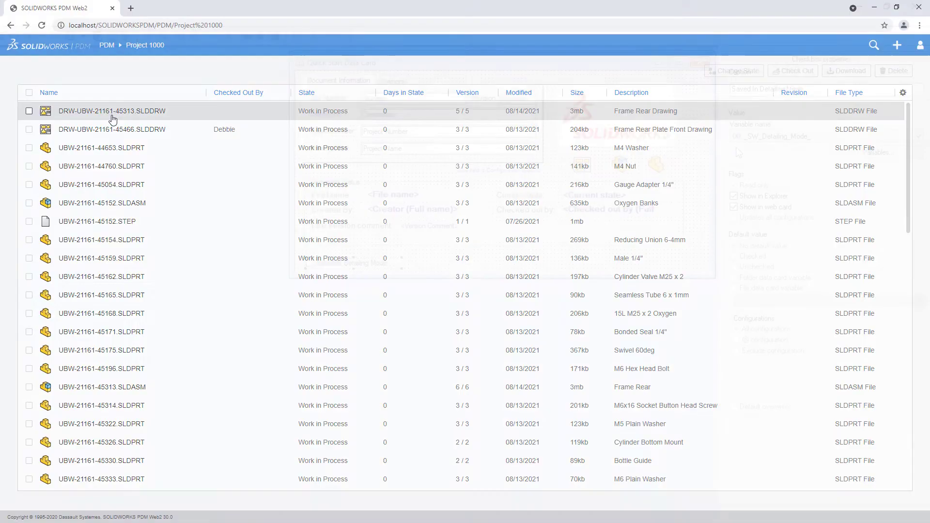
# Convert the STEP gas cylinder to a 3D preview and explode it, then show the drawing's data card.
pyautogui.click(148, 223)
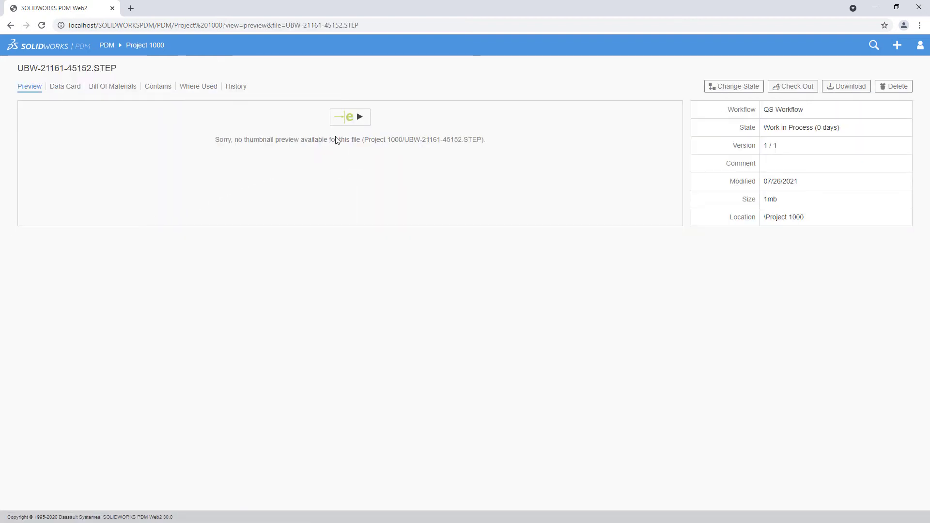
pyautogui.click(361, 118)
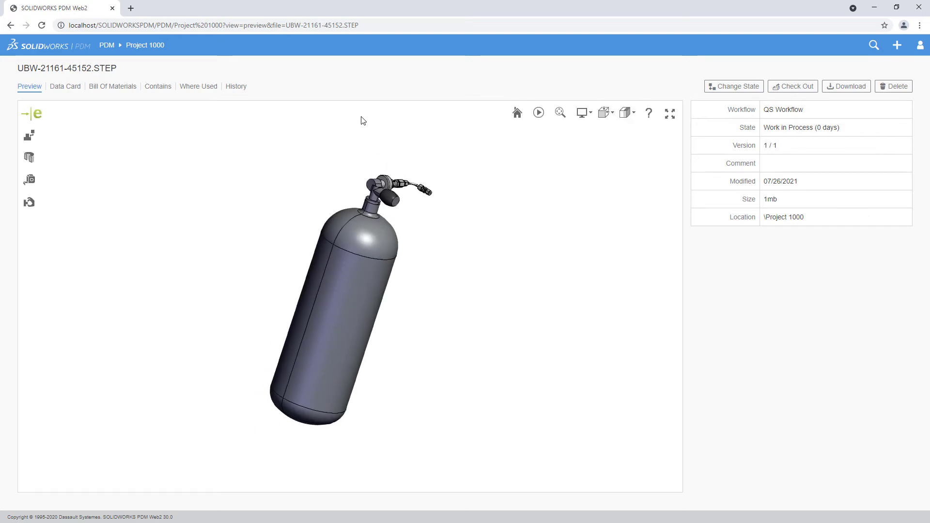
pyautogui.moveTo(346, 138); pyautogui.dragTo(179, 253, button='middle')
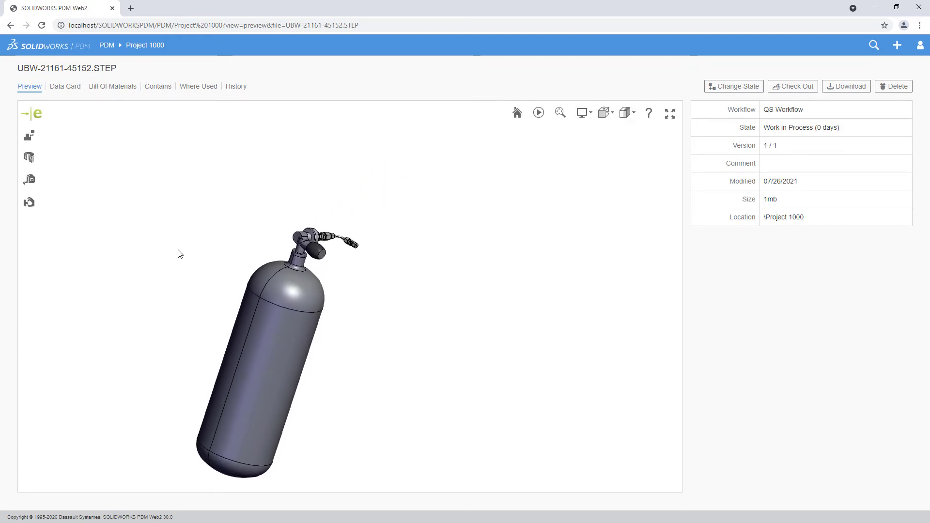
pyautogui.click(29, 135)
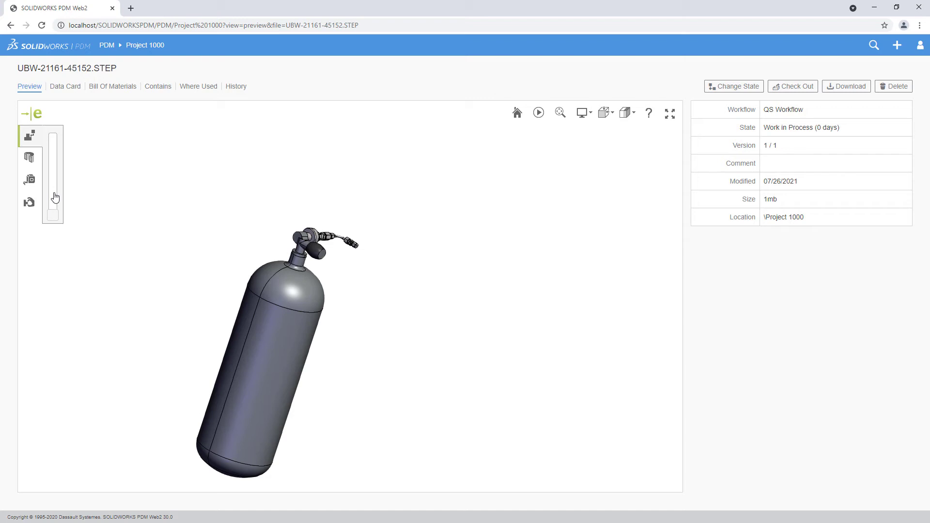
pyautogui.moveTo(52, 216); pyautogui.dragTo(53, 208)
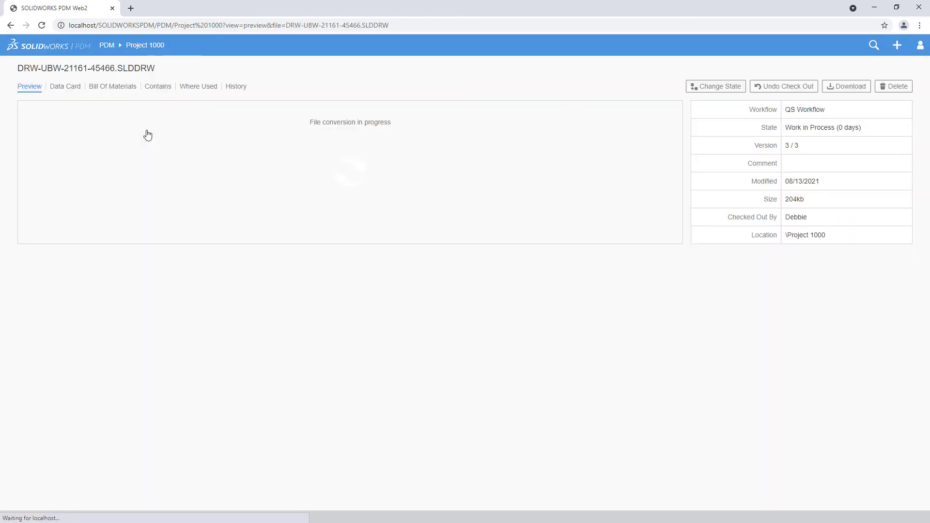
pyautogui.click(76, 87)
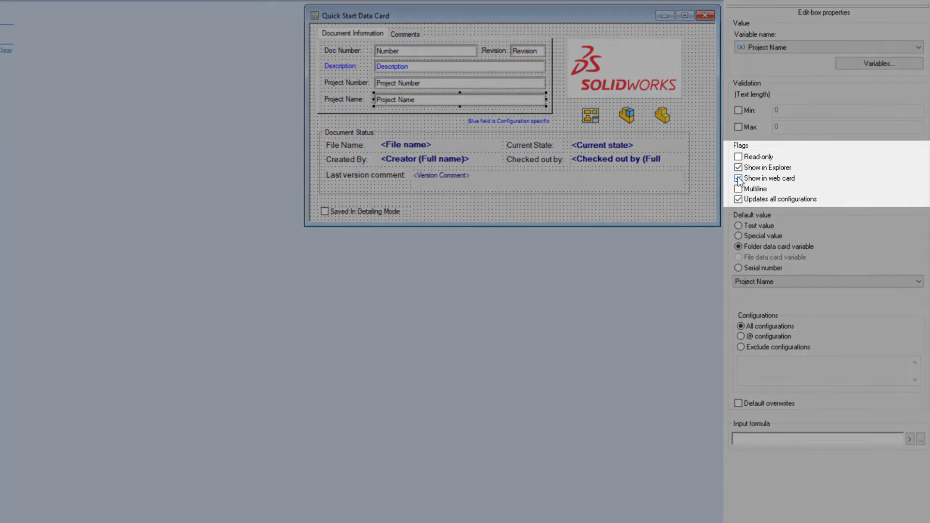
# Hide Project Name from the web card and relabel _SW_Detailing_Mode_ as 'Saved In Detailing Mode'.
pyautogui.click(739, 178)
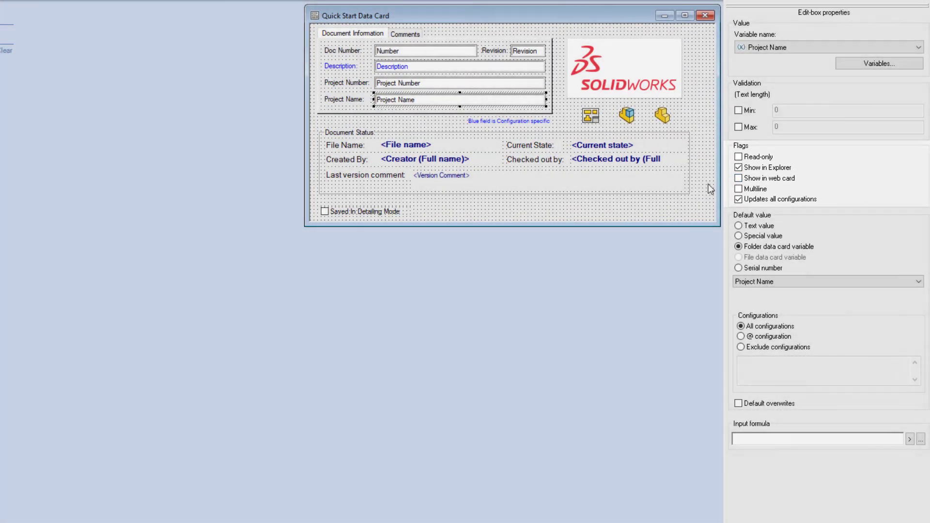
pyautogui.click(710, 189)
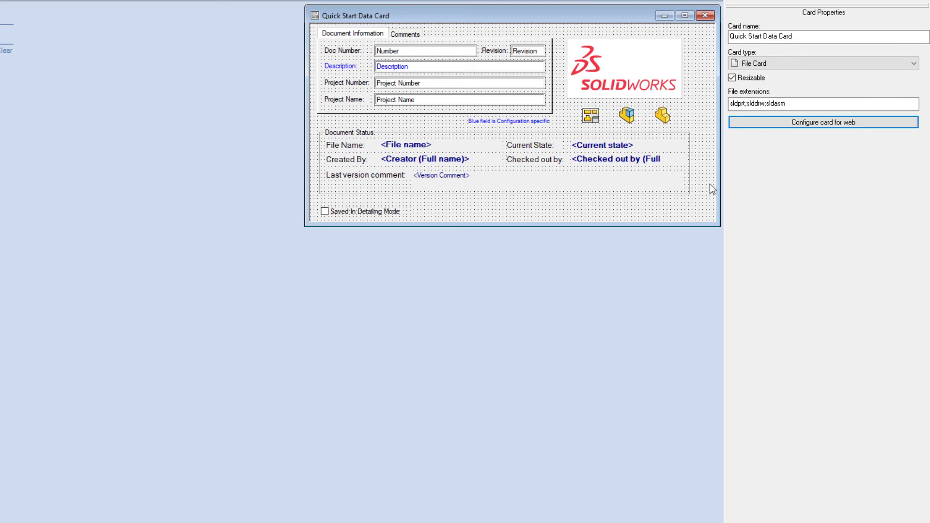
pyautogui.click(778, 124)
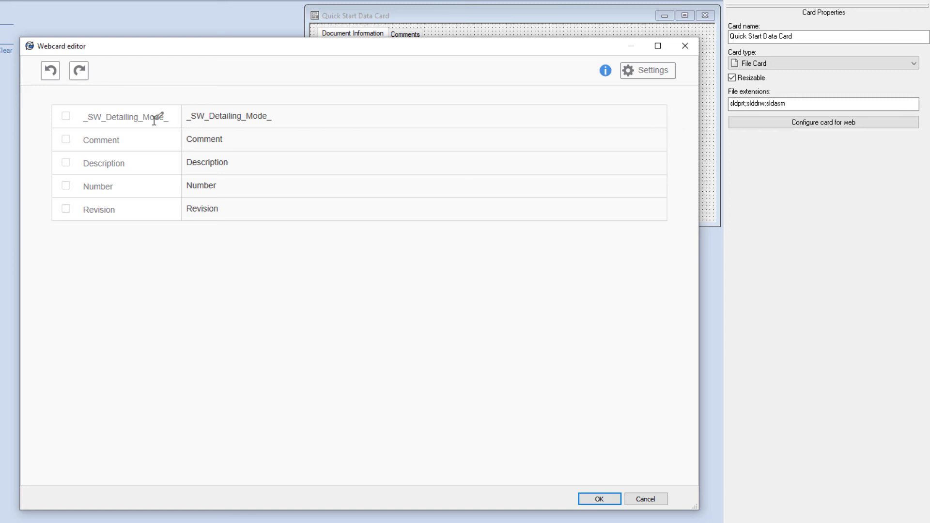
pyautogui.click(131, 121)
pyautogui.write('Saved In Detailing Mode')
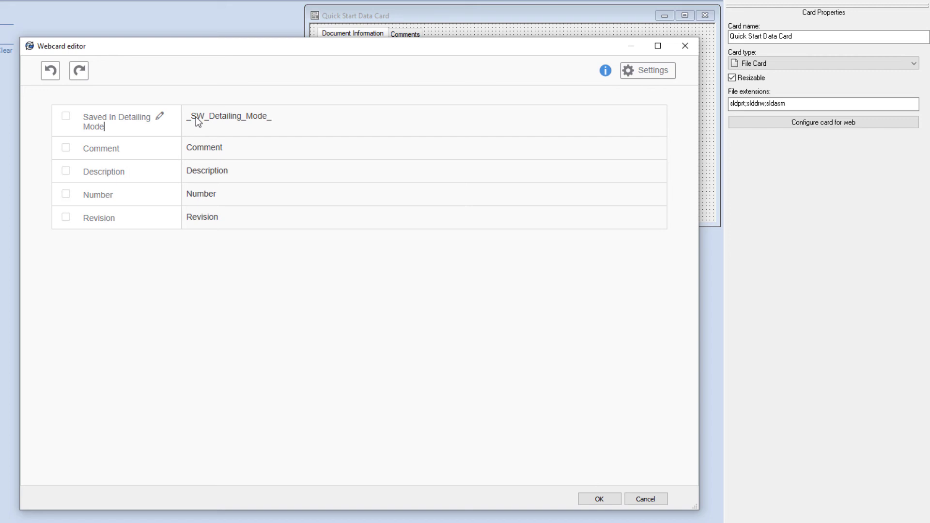
# Switch the web card to tree layout and reposition the Saved In Detailing Mode field.
pyautogui.click(626, 73)
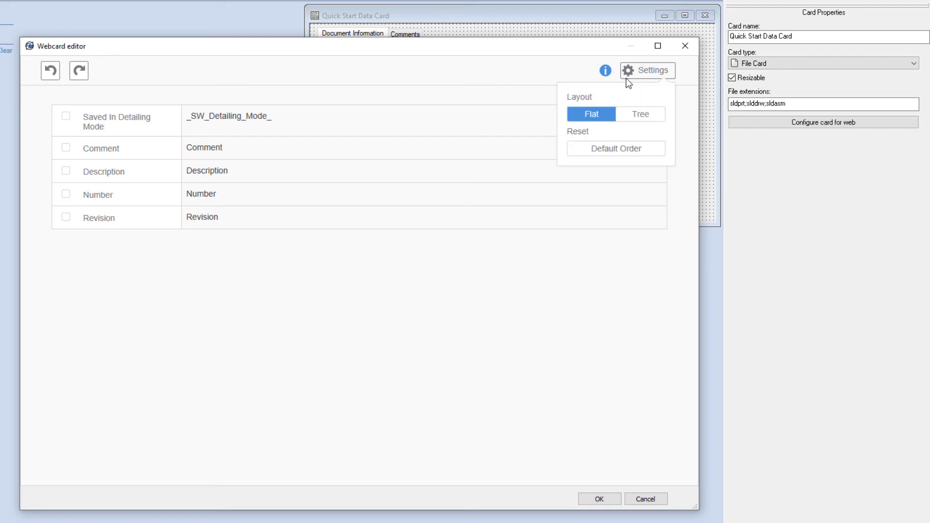
pyautogui.click(628, 119)
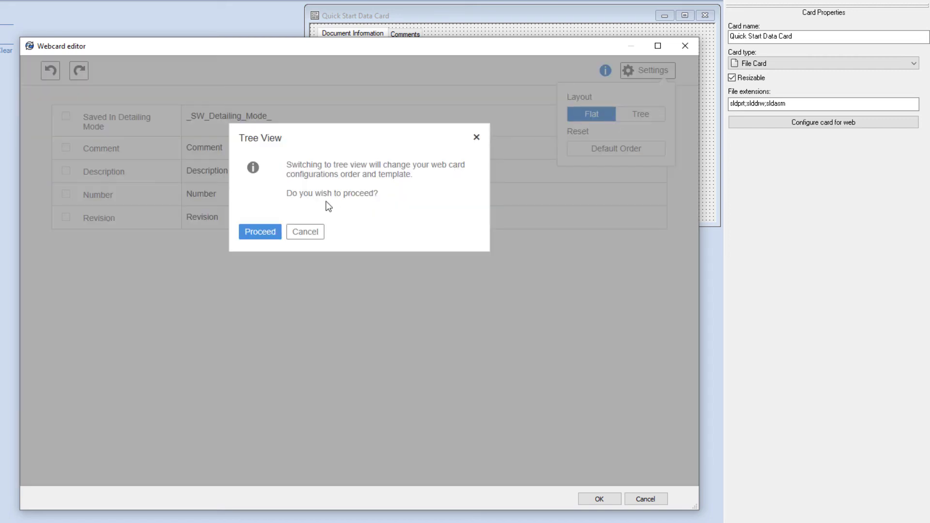
pyautogui.click(259, 230)
pyautogui.moveTo(207, 110); pyautogui.dragTo(226, 304)
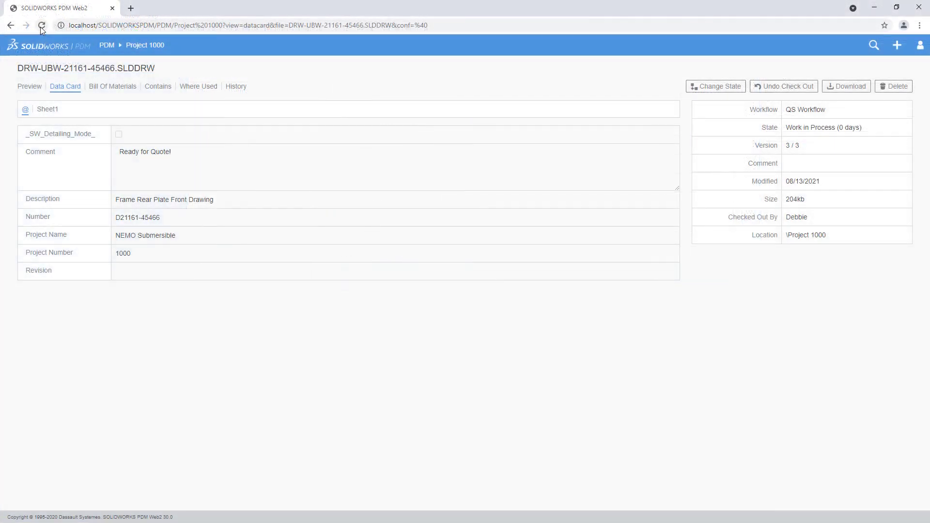
# Reload the drawing's Data Card page and rotate the cylinder's 3D preview.
pyautogui.click(40, 27)
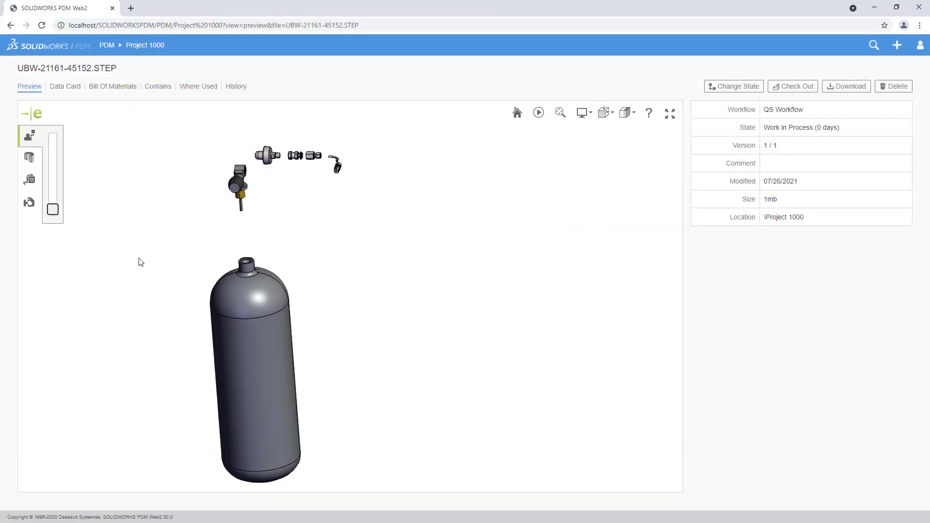
pyautogui.moveTo(140, 262); pyautogui.dragTo(201, 264)
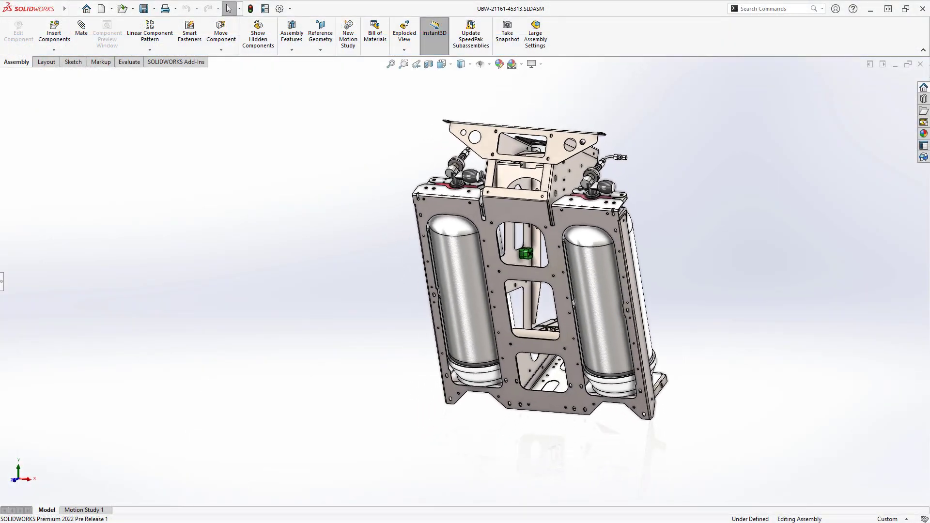